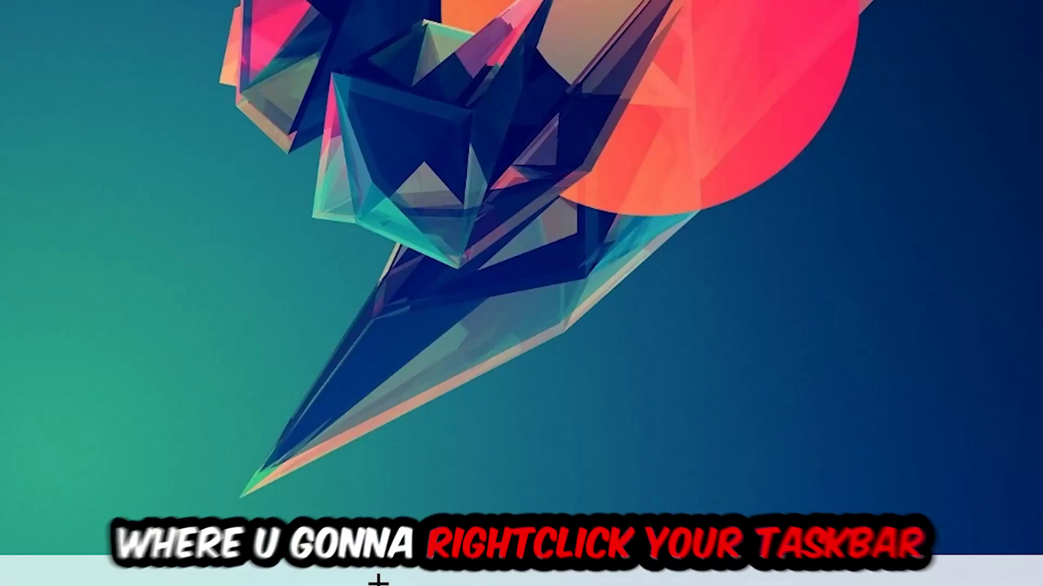
Open Task Manager maximized and end the Google Chrome process
right_click(418, 575)
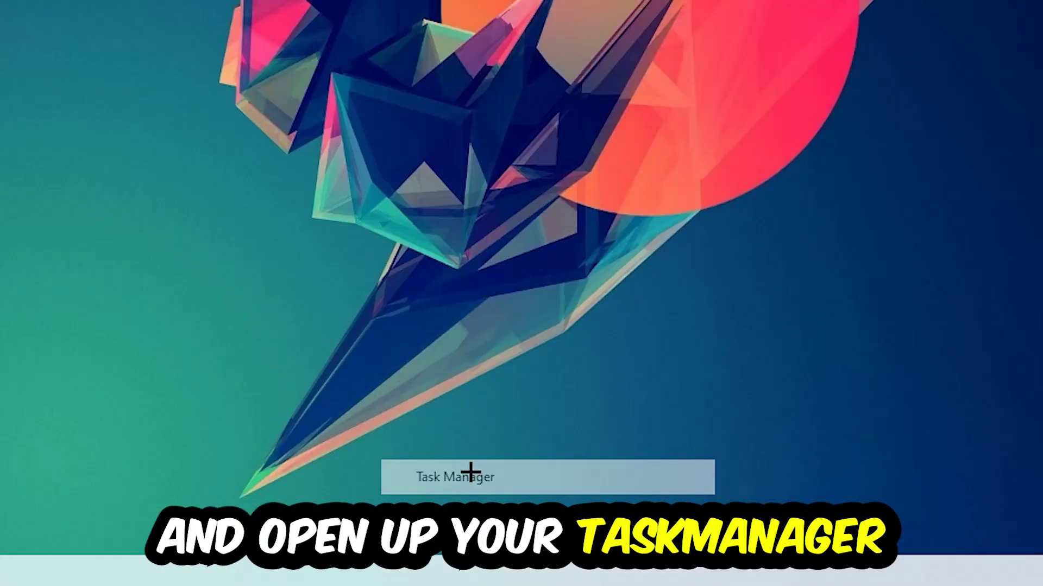
left_click(470, 473)
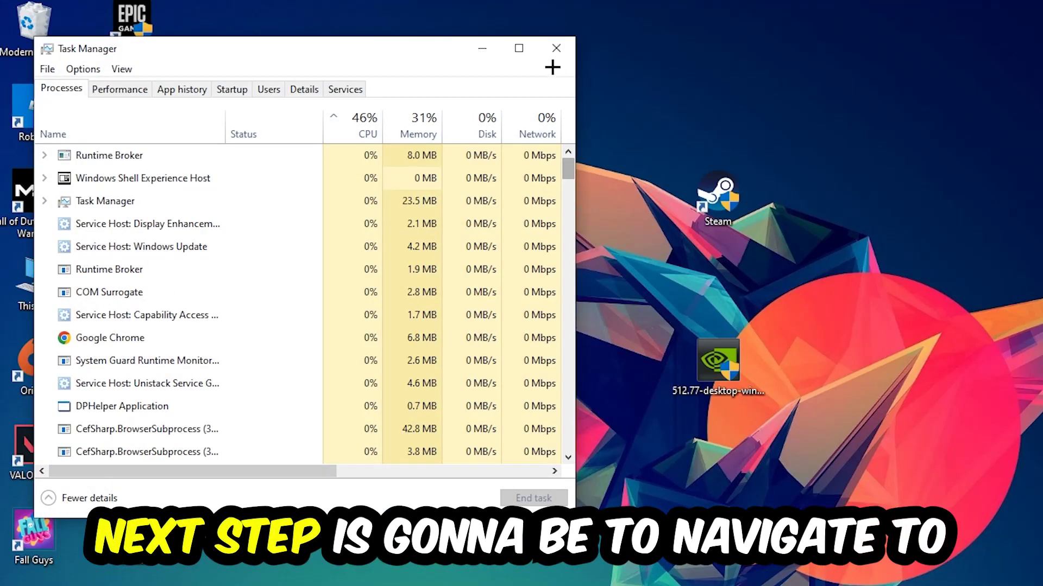
left_click(519, 46)
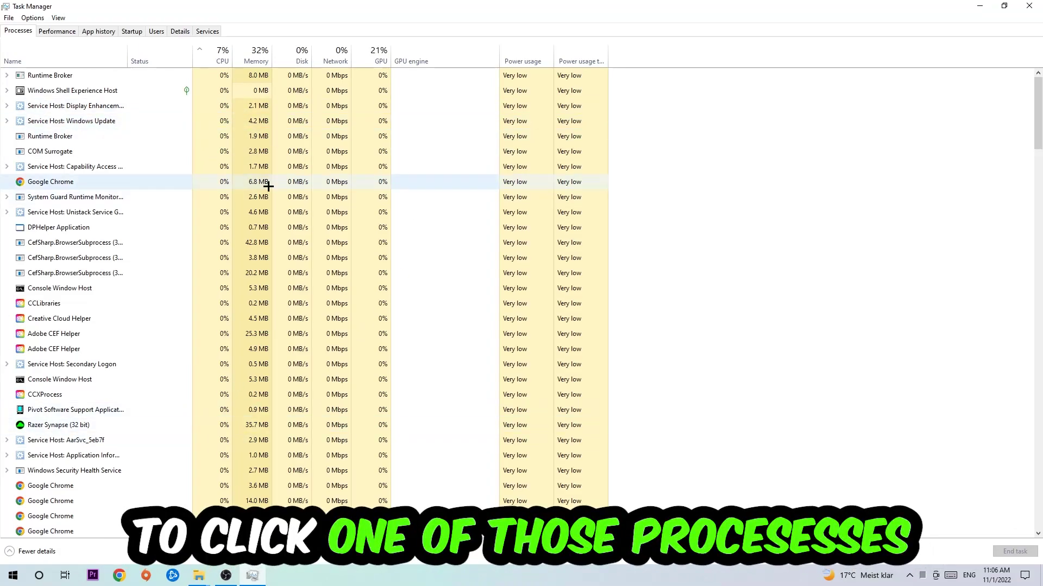
left_click(268, 184)
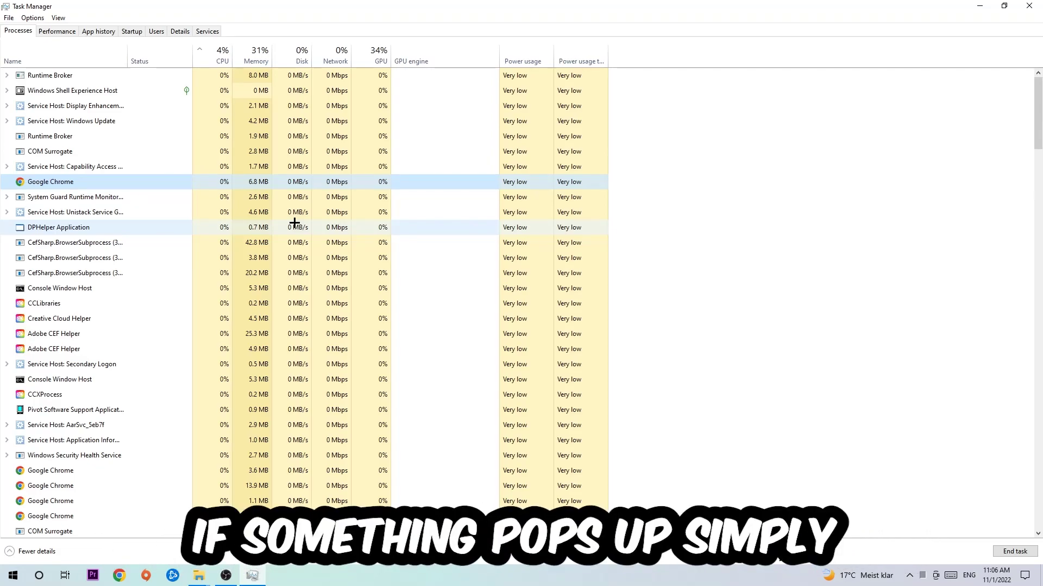
right_click(131, 183)
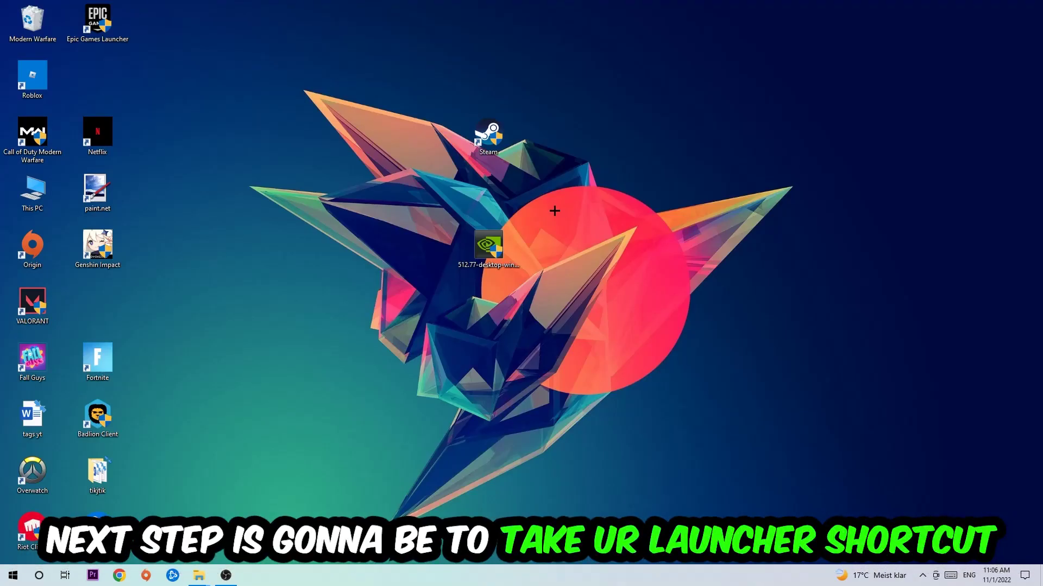
Move the Steam shortcut on the desktop, then run Steam as administrator
left_click_drag(489, 135, 618, 192)
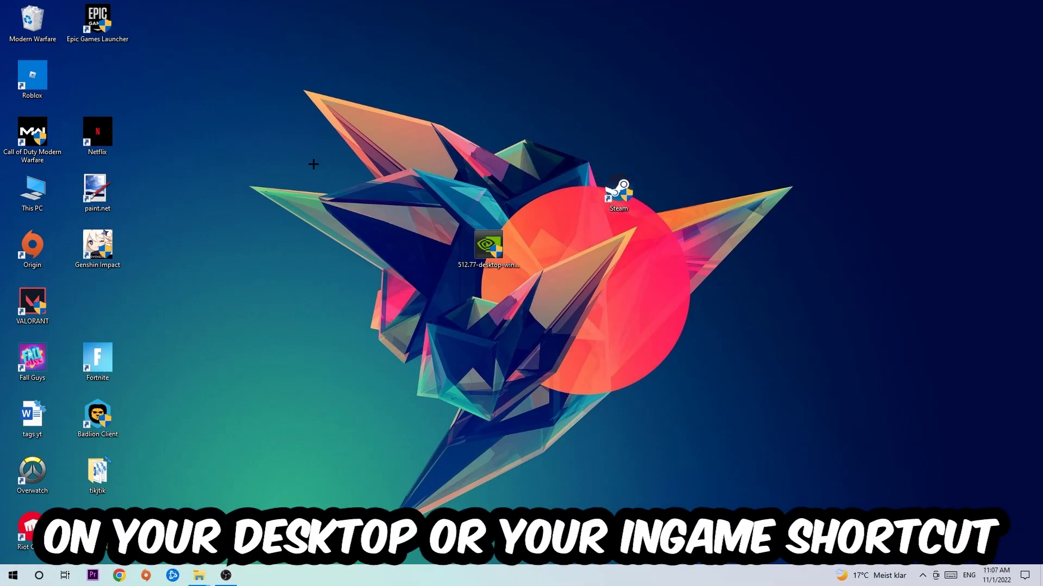
left_click_drag(618, 192, 408, 133)
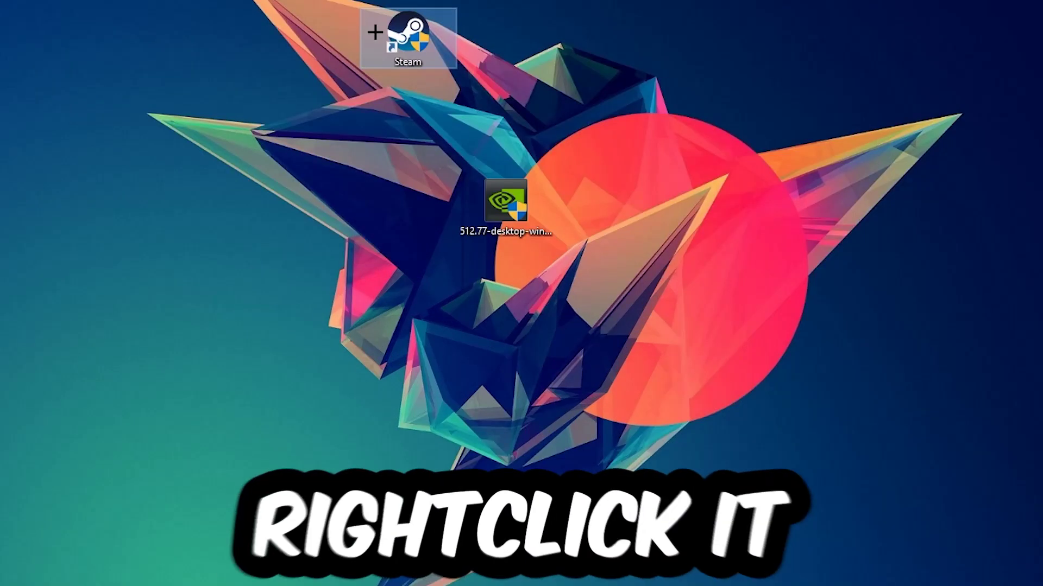
right_click(375, 33)
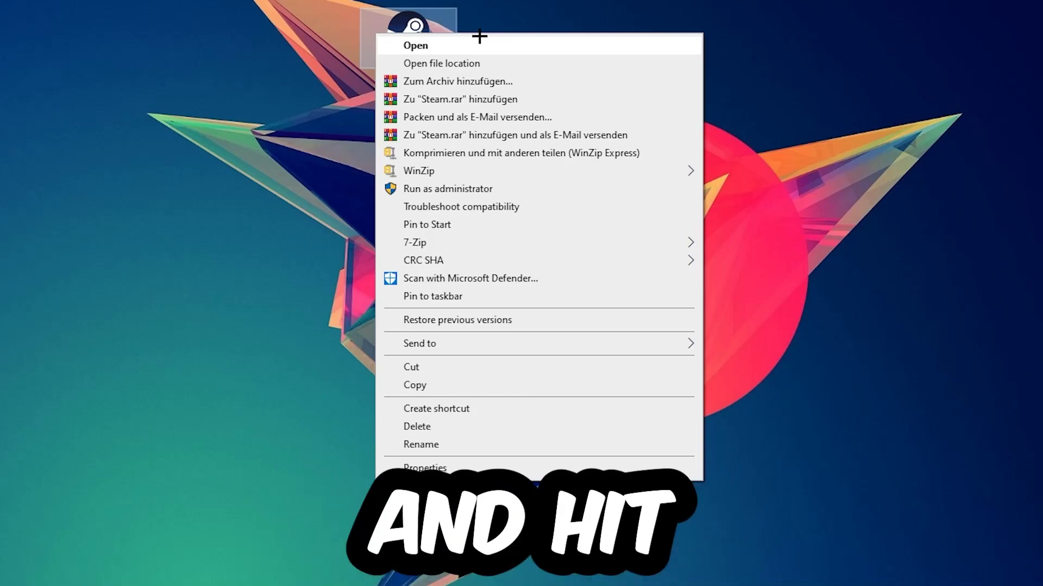
left_click(495, 192)
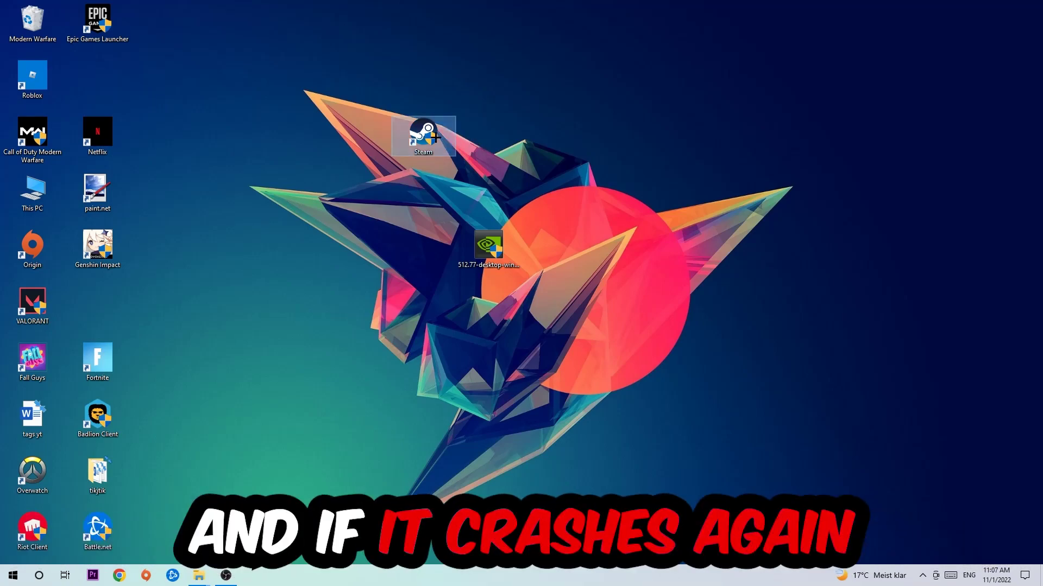
In Steam's Properties Compatibility tab, keep Windows 8 compatibility mode with administrator launch
left_click_drag(409, 124, 342, 181)
right_click(345, 186)
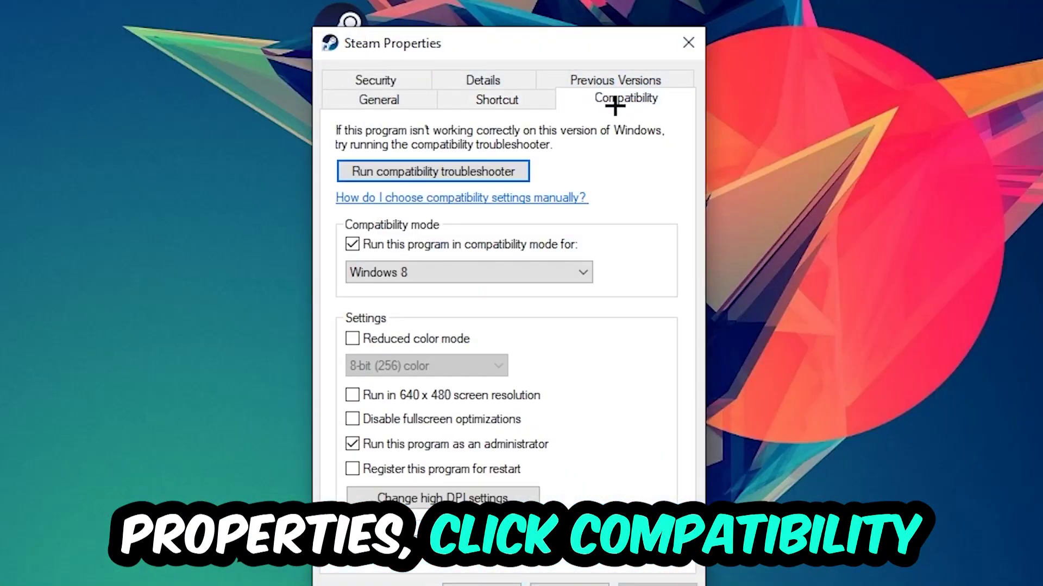
left_click(619, 101)
left_click_drag(624, 147, 509, 78)
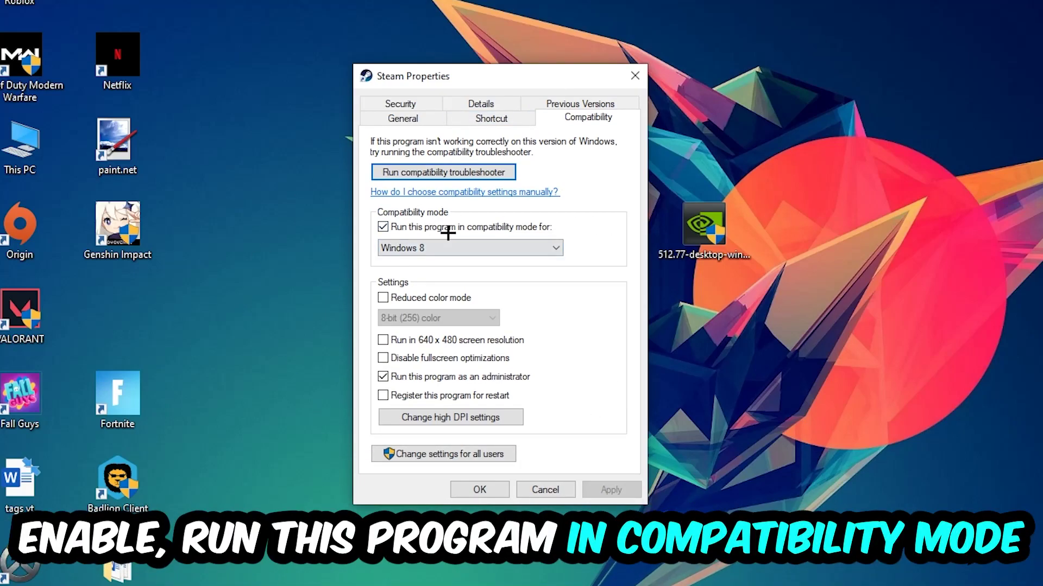
left_click(535, 247)
left_click(592, 207)
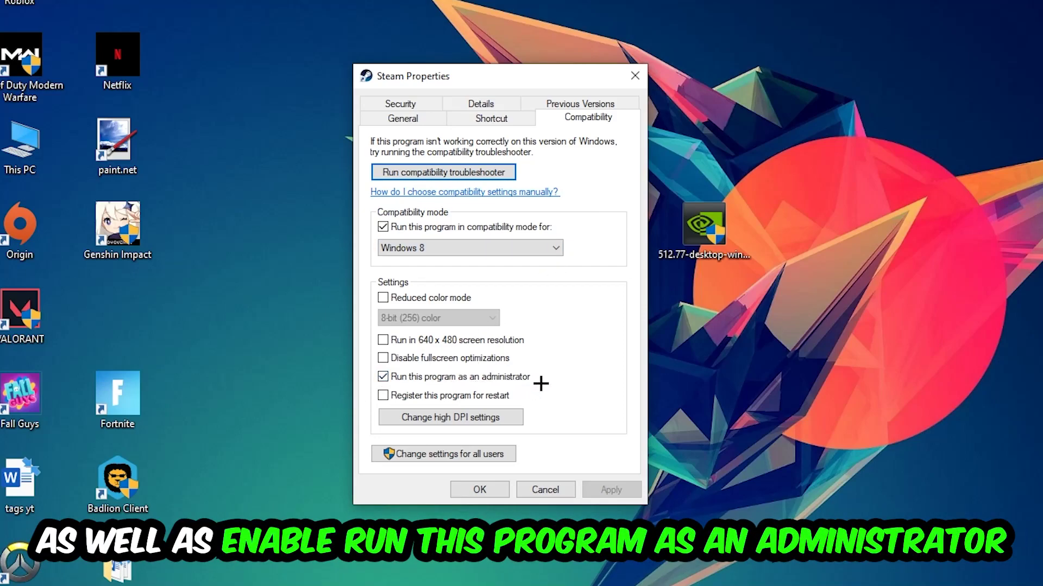
left_click(481, 490)
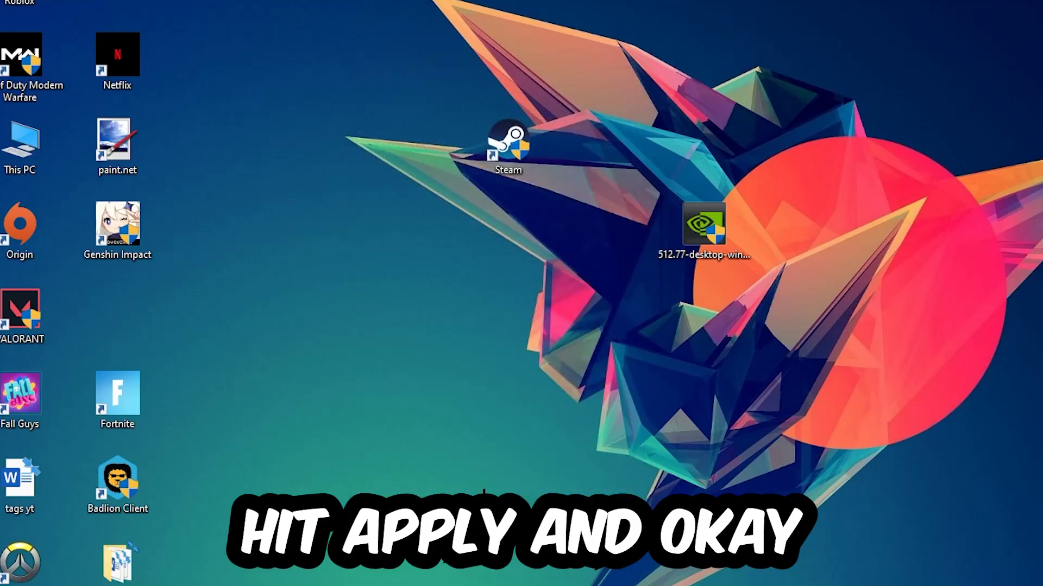